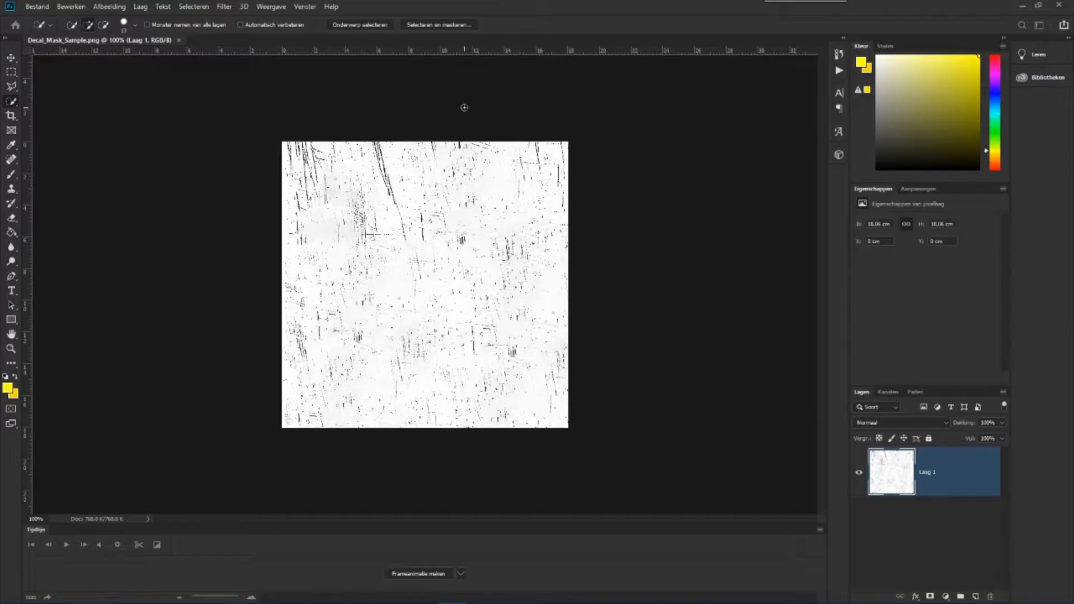
Step: Create a new 512 x 512 pixel document at 72 pixels/inch, RGB 8 bits, with a transparent background
key("ctrl+n")
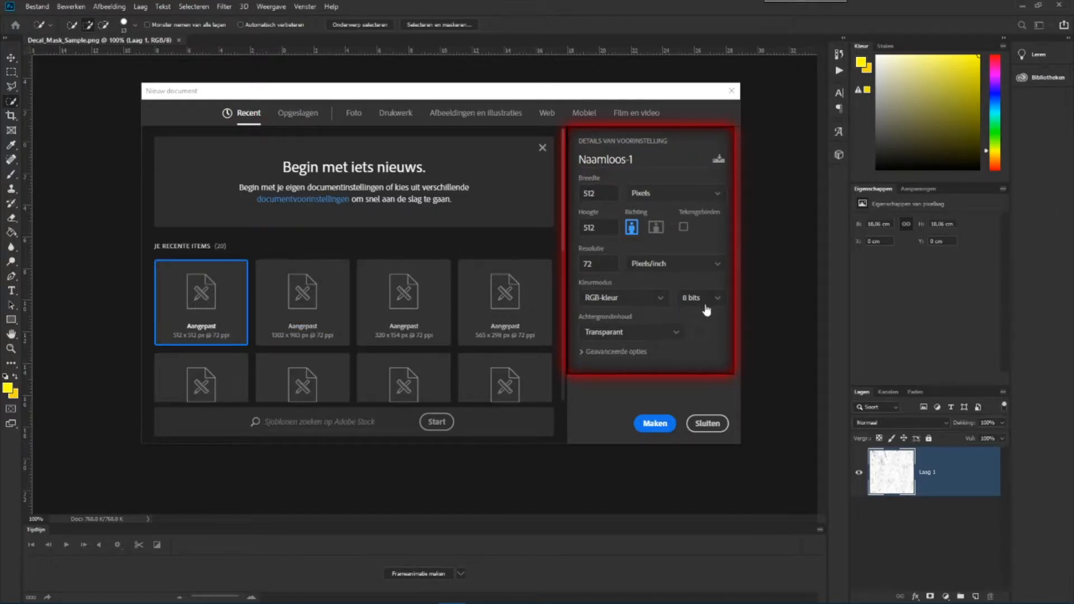
left_click(670, 435)
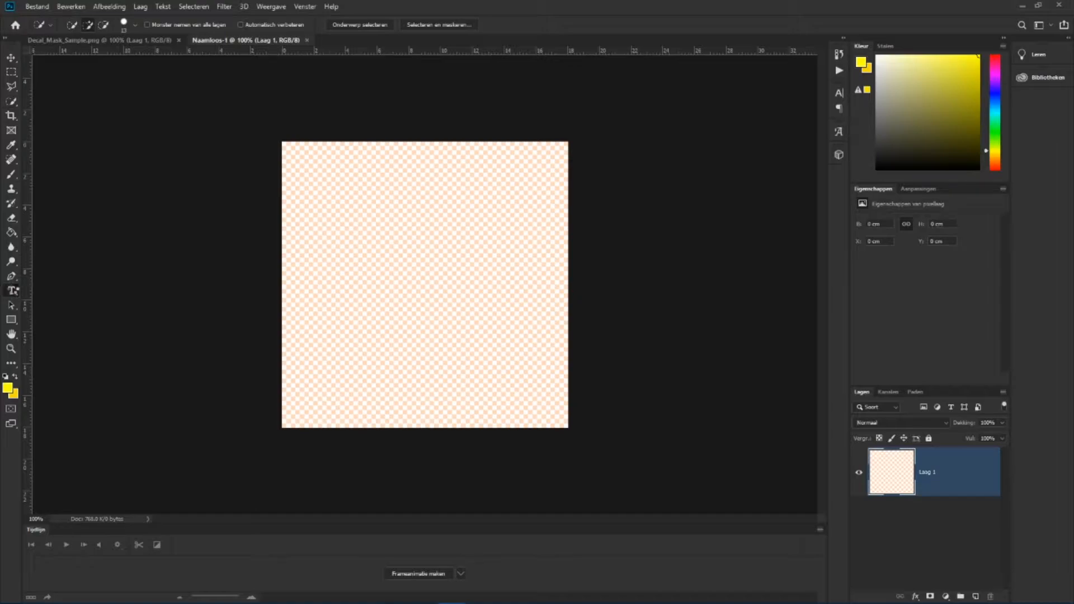
Step: Set up the Type tool with the Old English Text MT font and white as the text colour
left_click(11, 291)
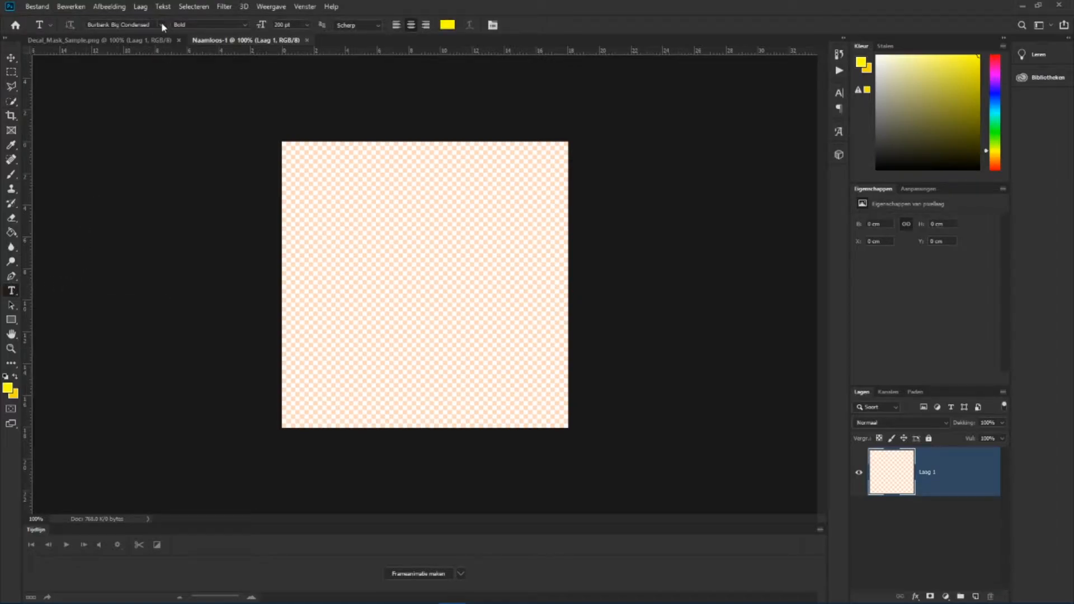
left_click(161, 25)
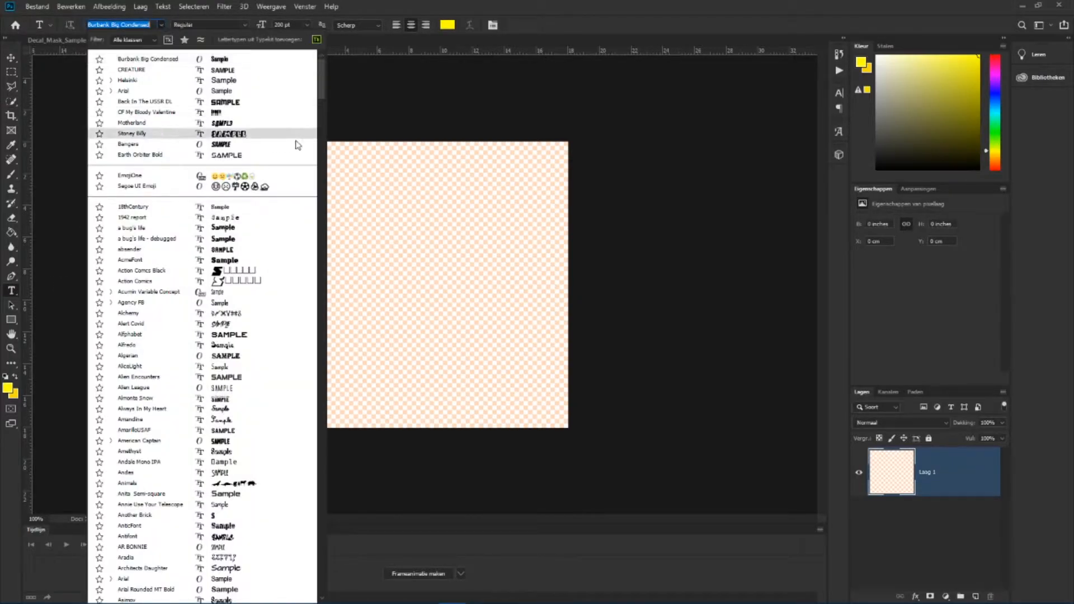
left_click_drag(325, 87, 314, 263)
mouse_move(329, 374)
left_mouse_down()
mouse_move(335, 489)
mouse_move(324, 395)
left_mouse_up()
left_click(162, 306)
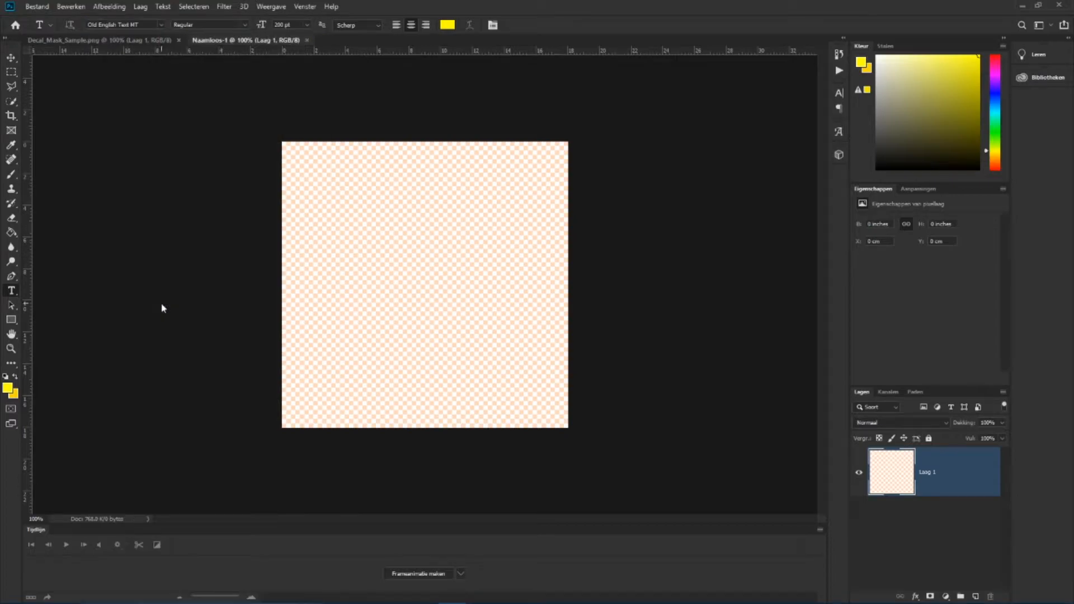
left_click(451, 28)
left_click_drag(211, 342, 241, 312)
left_click(370, 331)
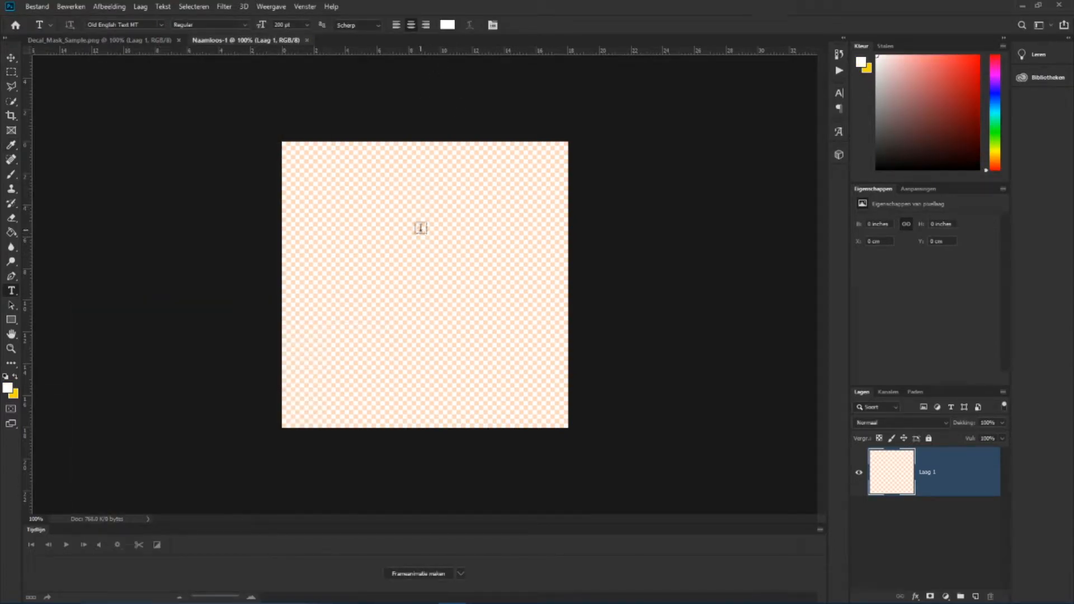
Step: Add the text "Little Willy" with "~1915 ~" on a second line, scaled to fit the canvas width at about 102 pt
left_click(421, 228)
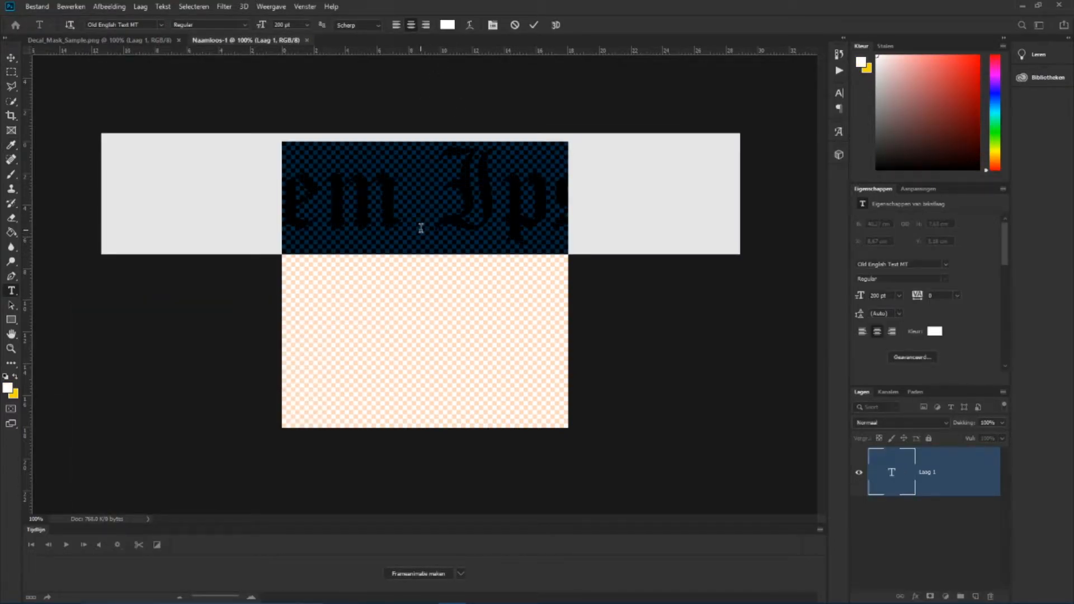
type("Little")
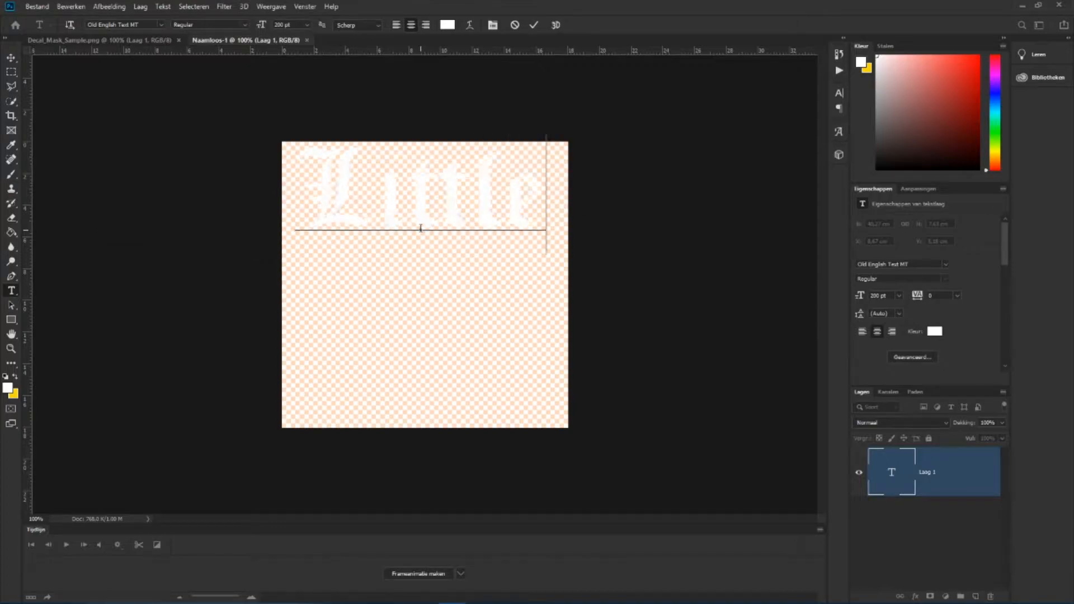
type(" Witch")
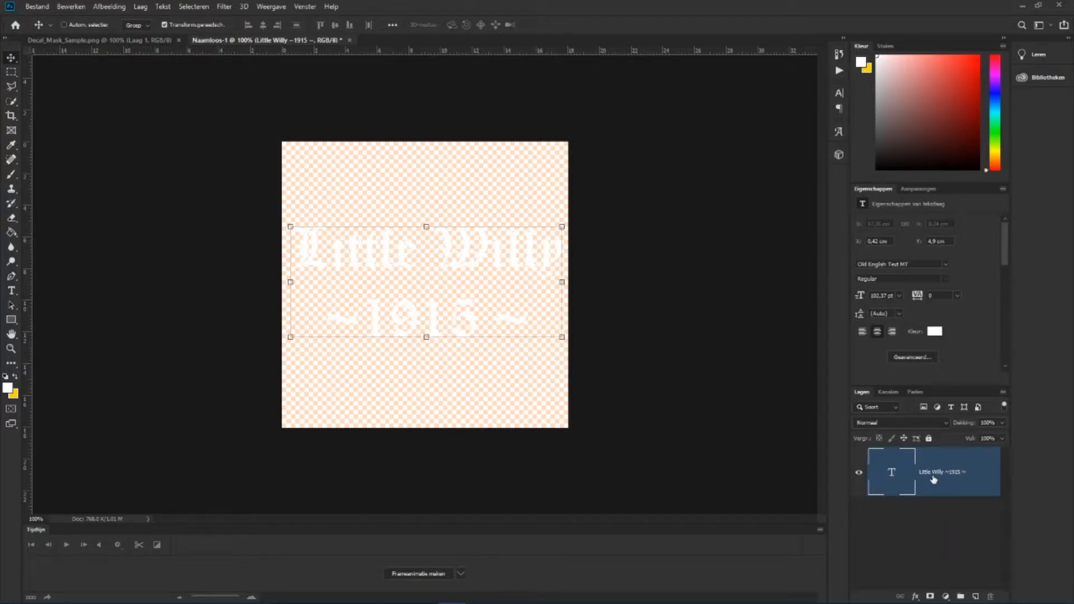
Step: Add a layer mask to the text layer and display the mask itself on the canvas
left_click(930, 596)
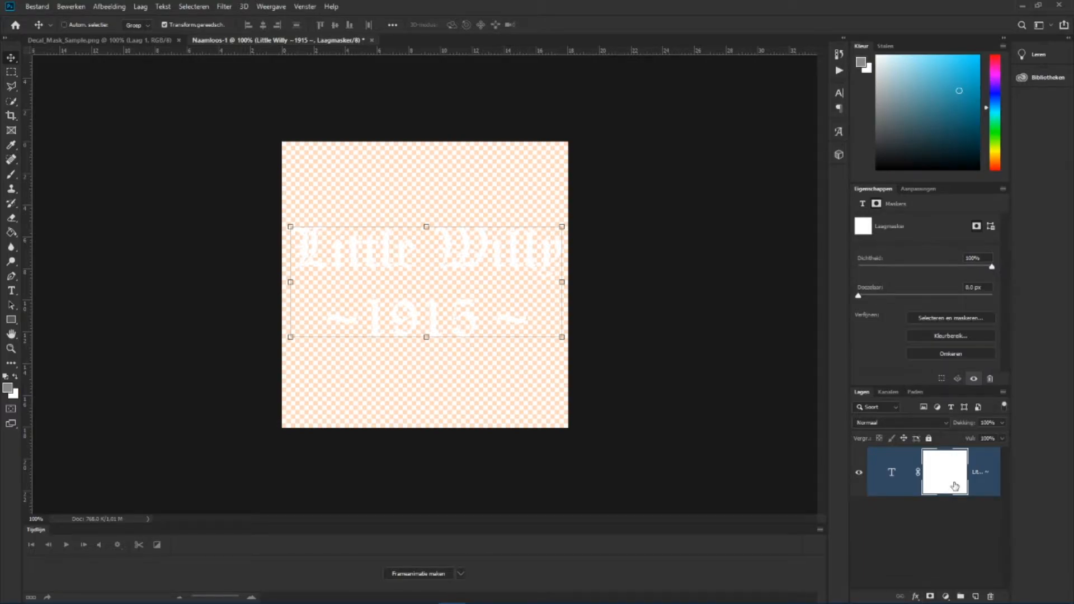
left_click(961, 470, "ctrl")
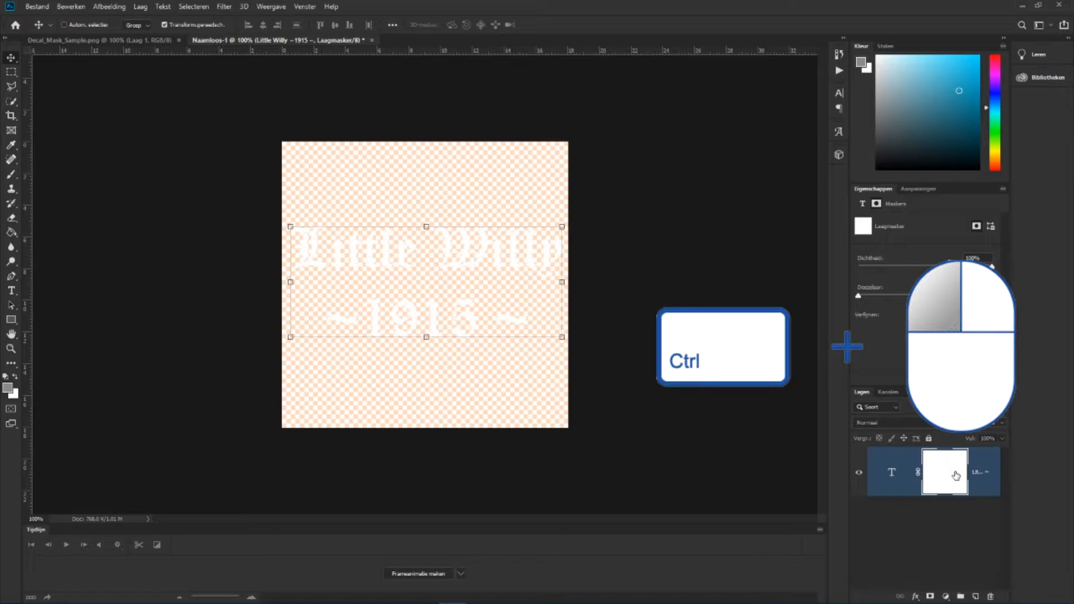
left_click(956, 476, "alt")
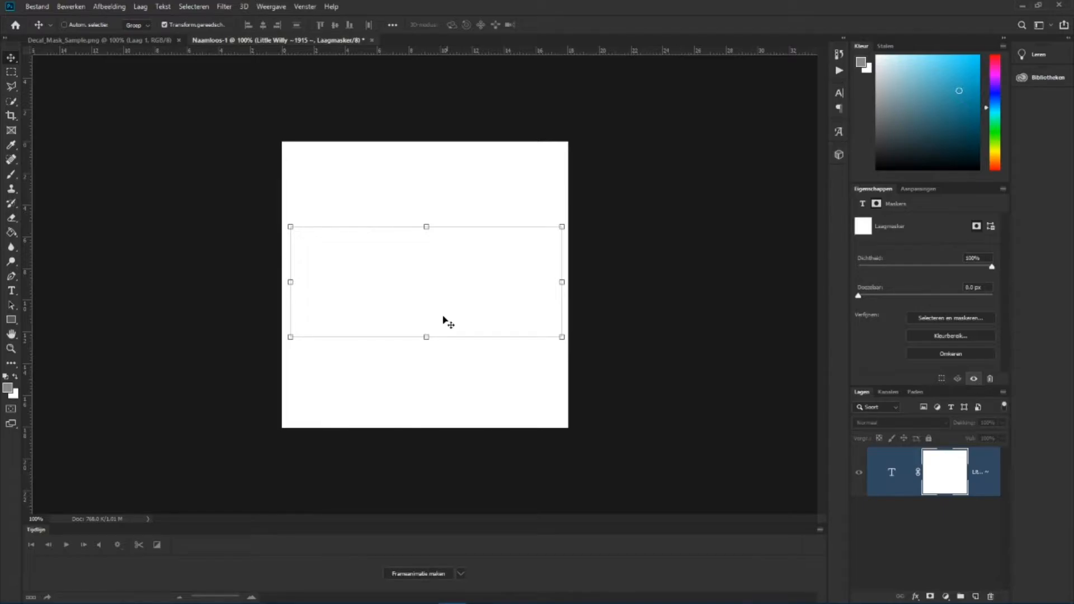
Step: Select the entire scratch texture in Decal_Mask_Sample.png and copy it
left_click(101, 40)
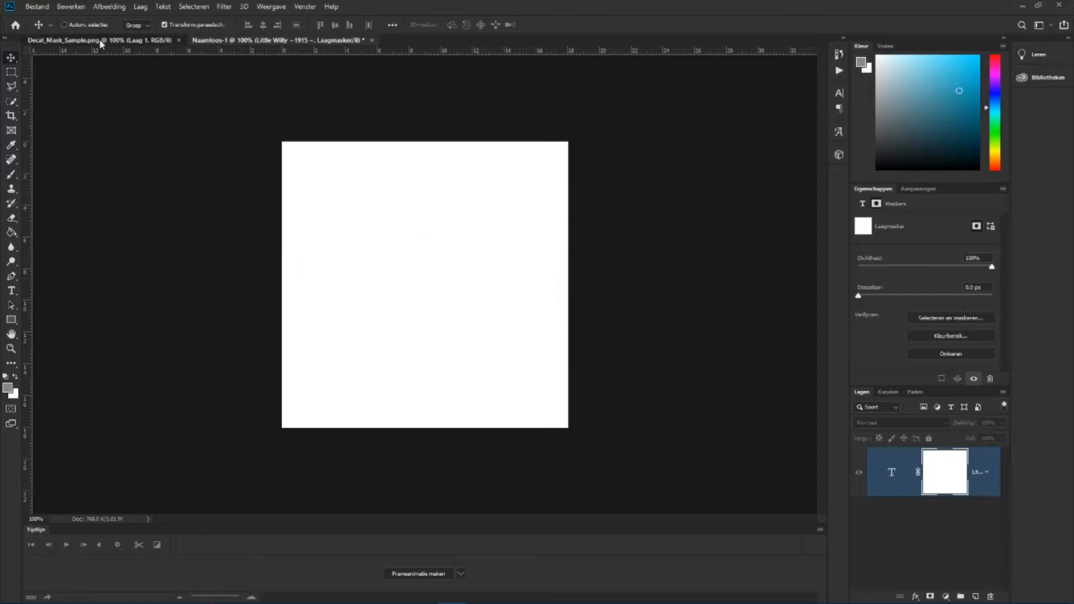
left_click(188, 6)
left_click(193, 18)
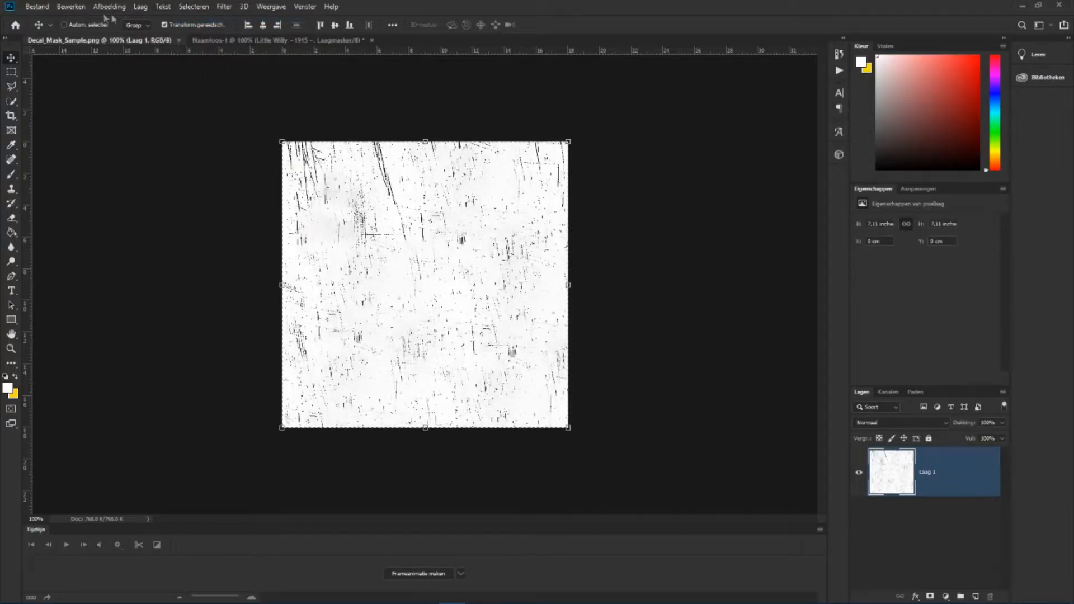
left_click(76, 9)
left_click(84, 82)
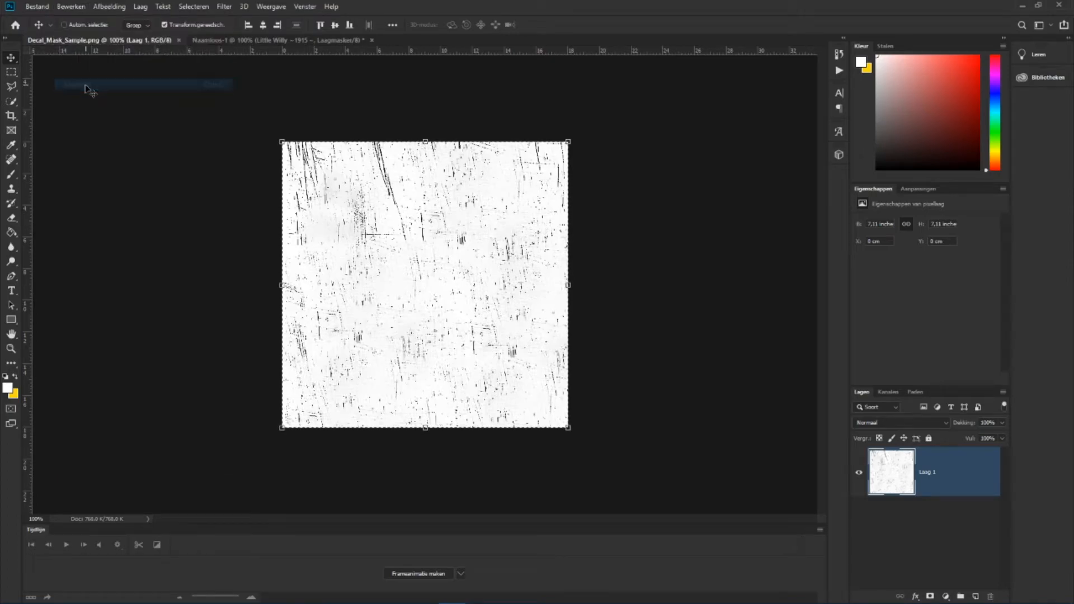
Step: Paste the copied scratch texture into the text layer's mask in the Naamloos-1 document
left_click(251, 40)
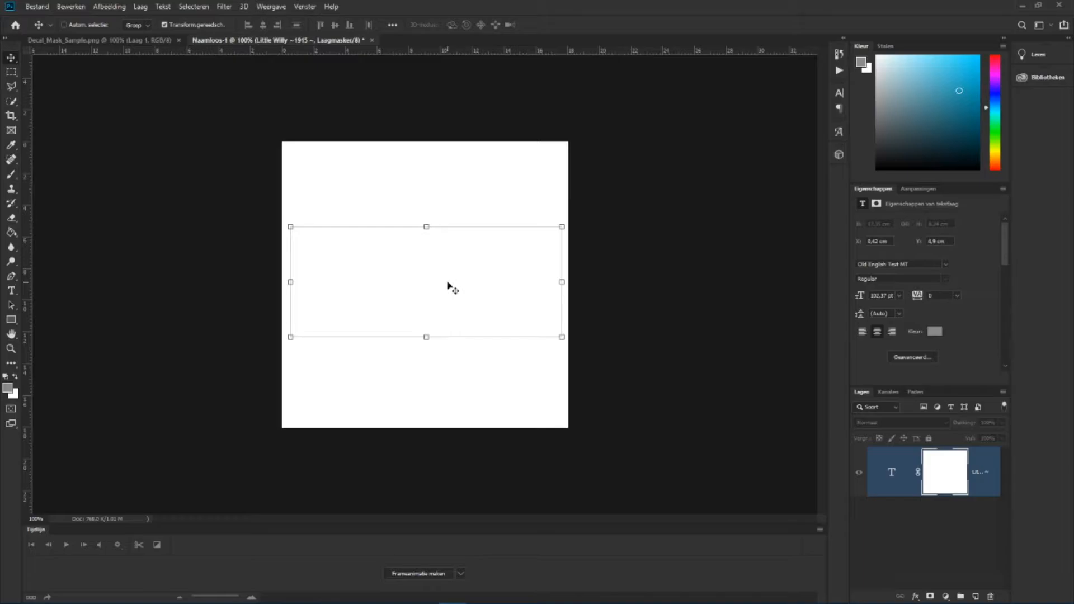
left_click(65, 6)
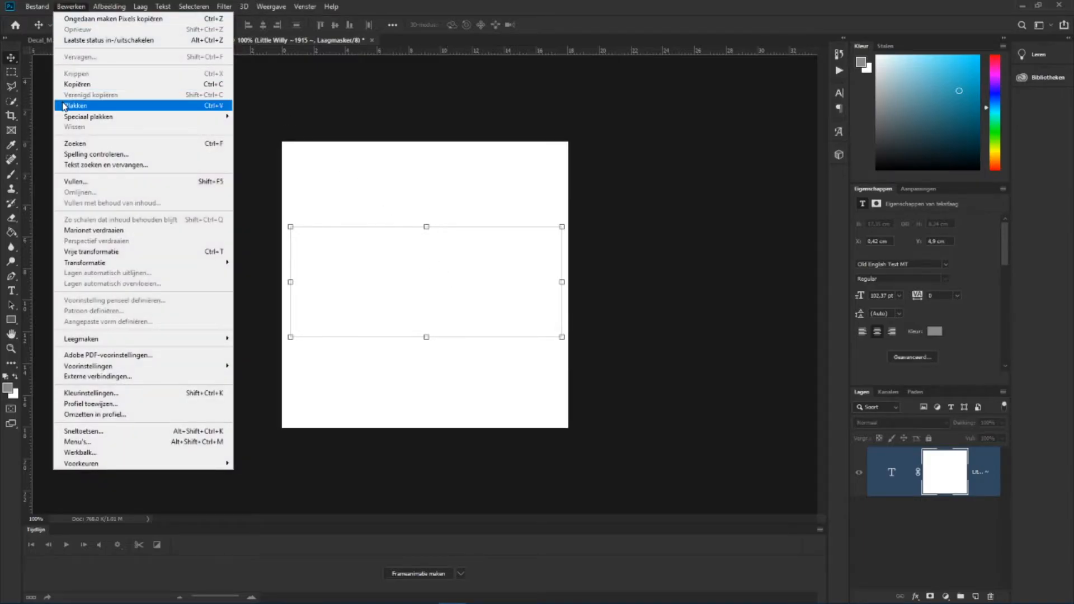
left_click(68, 103)
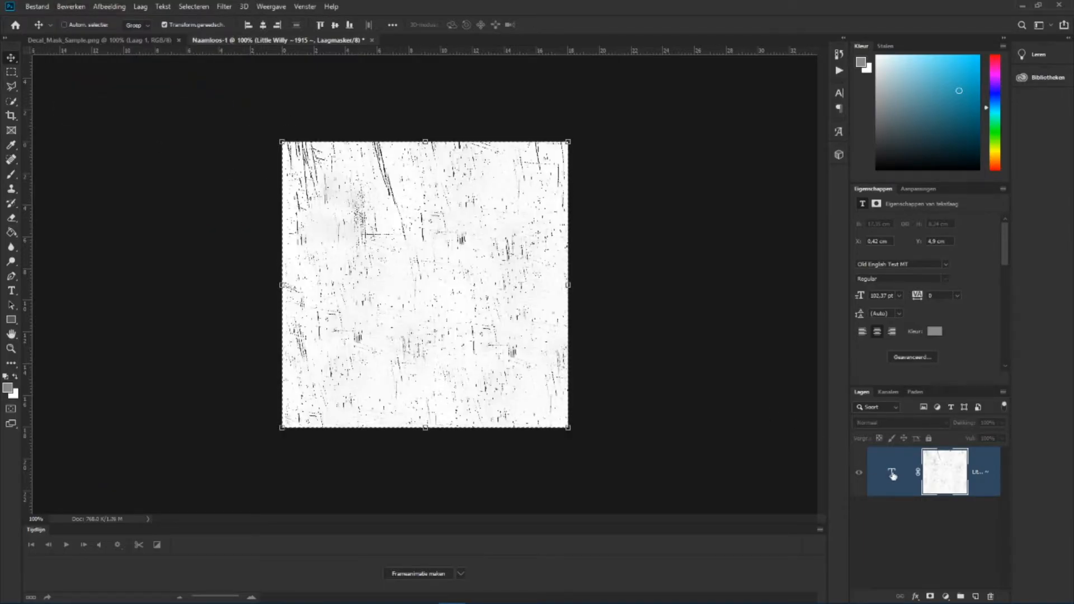
Step: Leave the mask view and load the outlines of the Little Willy text as a selection
left_click(895, 477)
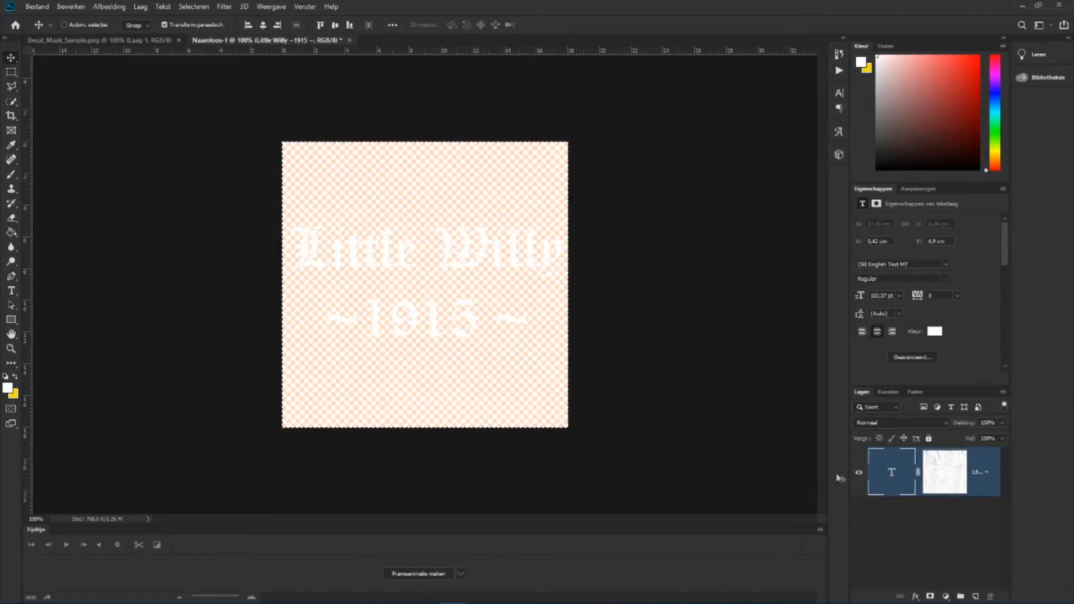
left_click(893, 475, "ctrl")
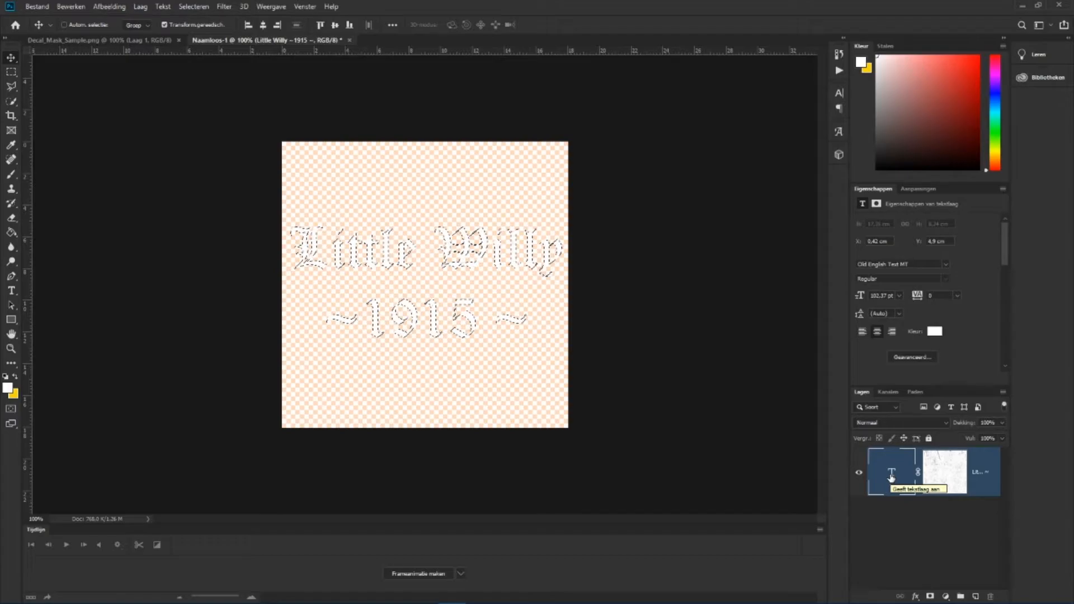
Step: Save the text selection as a new alpha channel and make that channel visible
left_click(890, 393)
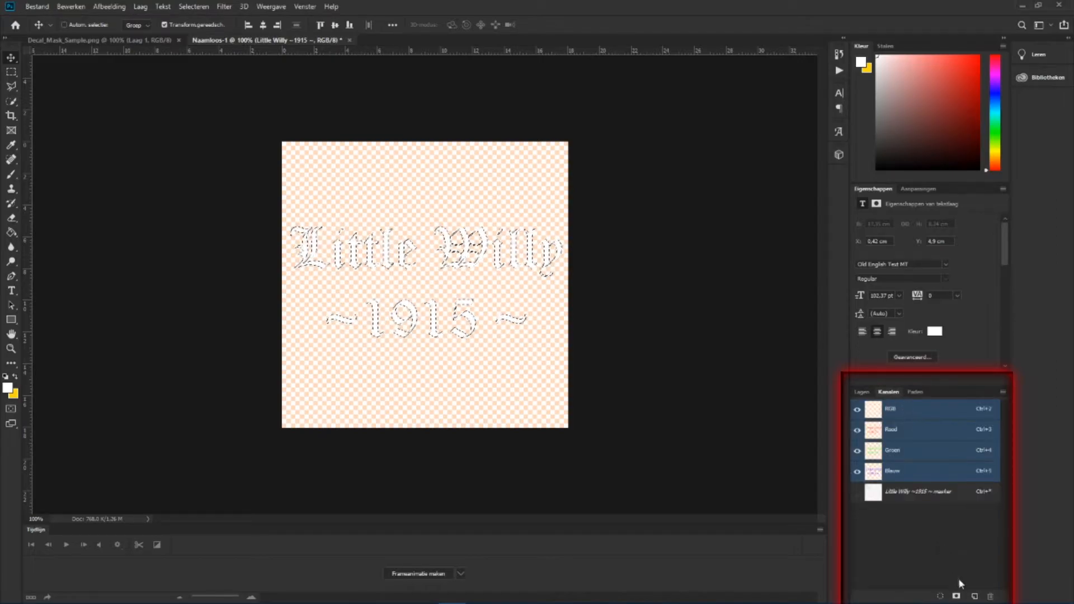
left_click(956, 597)
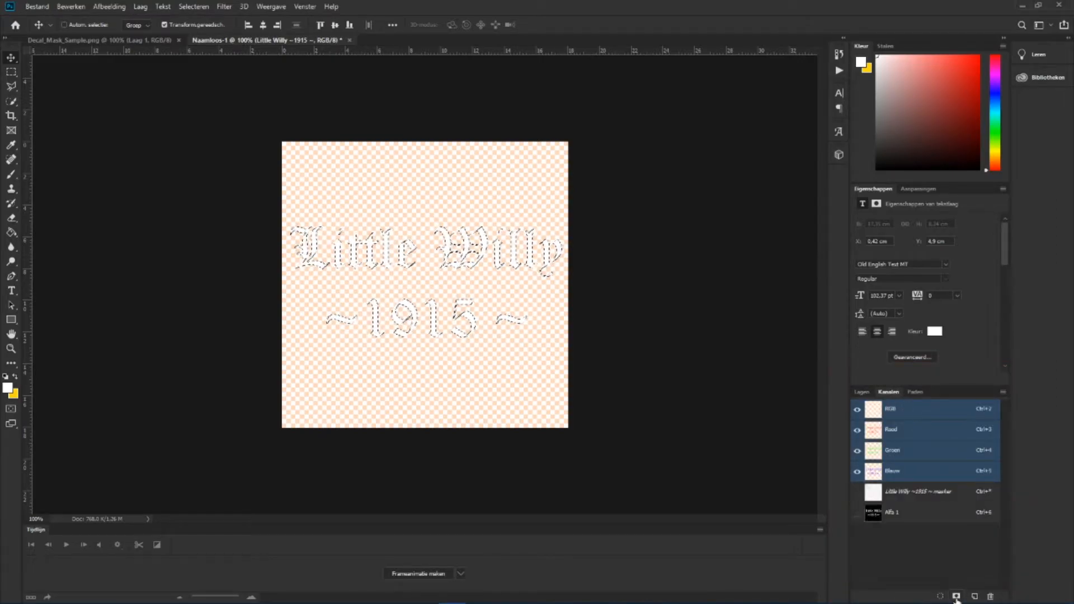
left_click(858, 513)
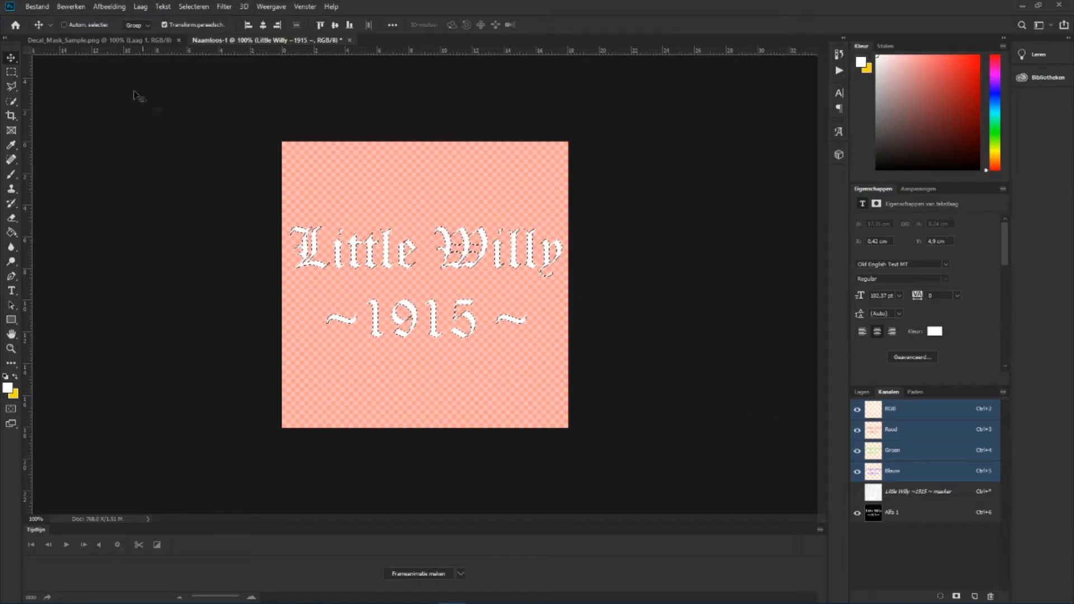
Step: Start saving the document to the Decals folder, try the PNG format, and choose Targa with alpha channels included
left_click(37, 6)
left_click(52, 133)
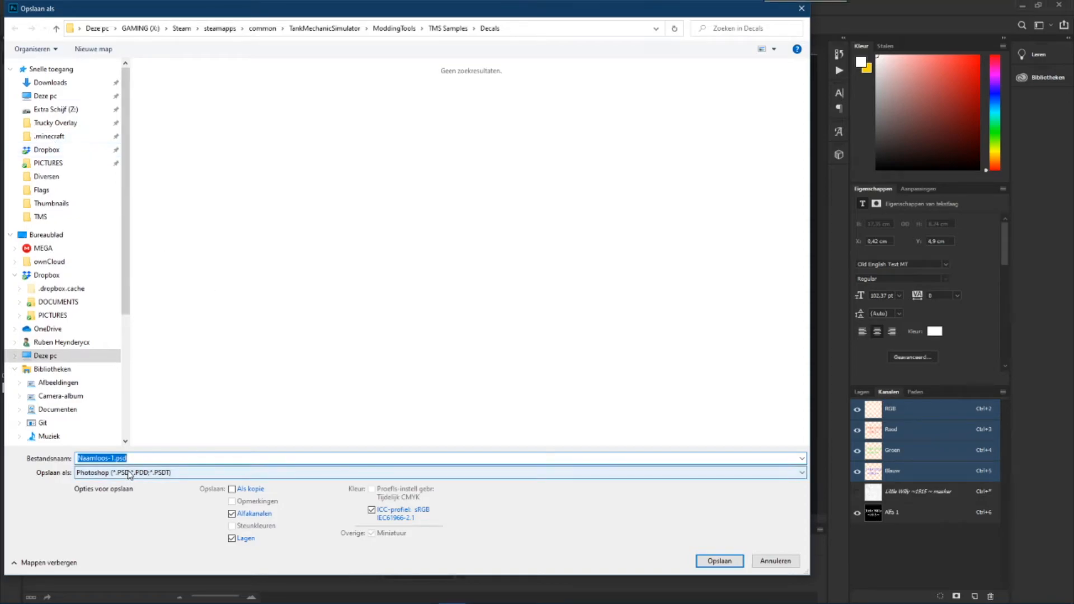
left_click(129, 475)
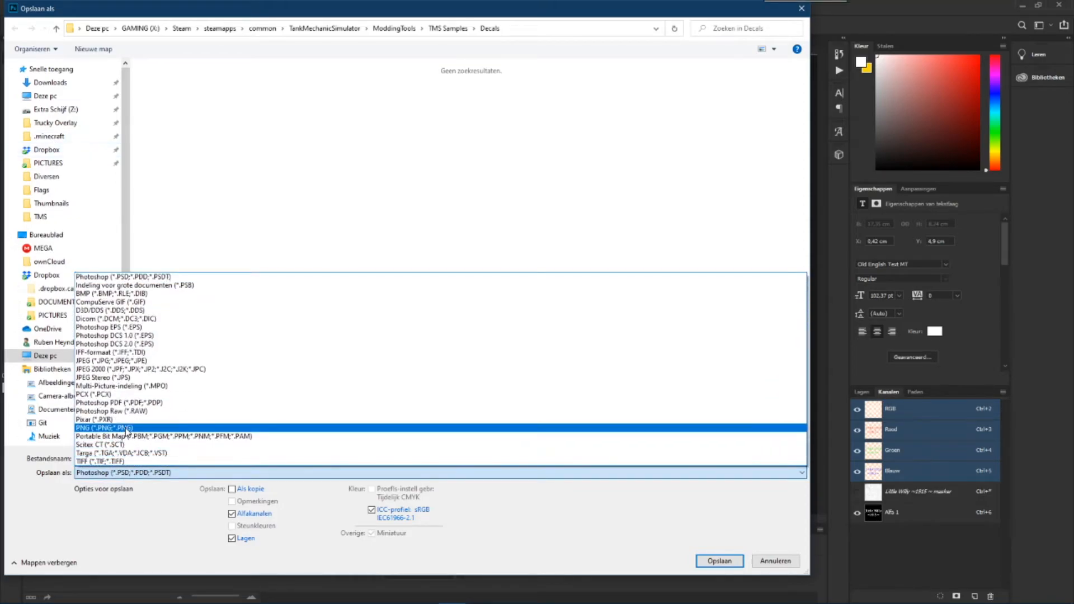
left_click(127, 428)
left_click(116, 458)
left_click(106, 473)
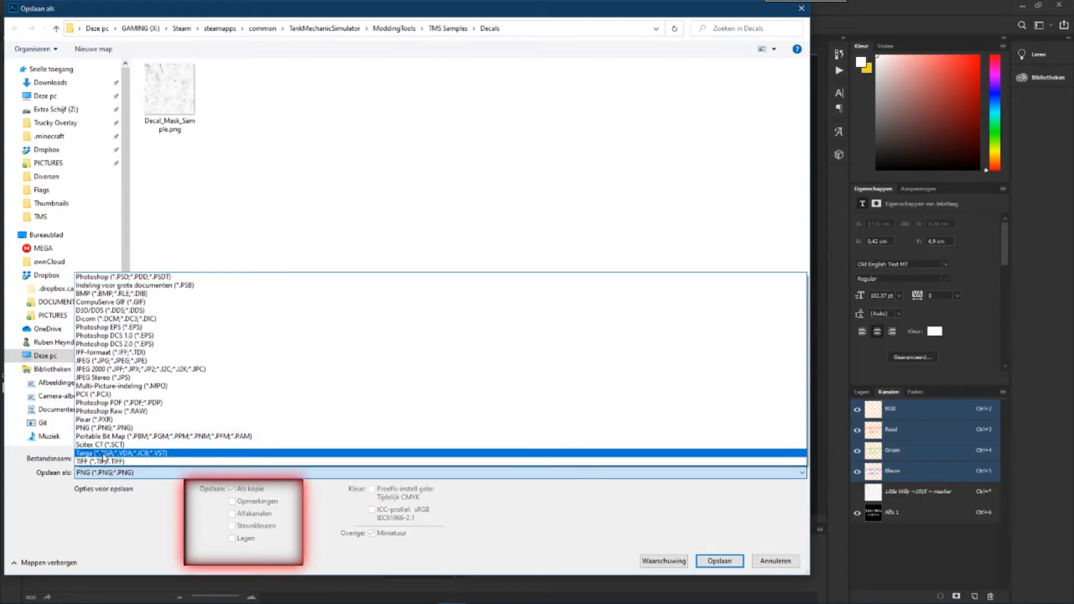
left_click(103, 454)
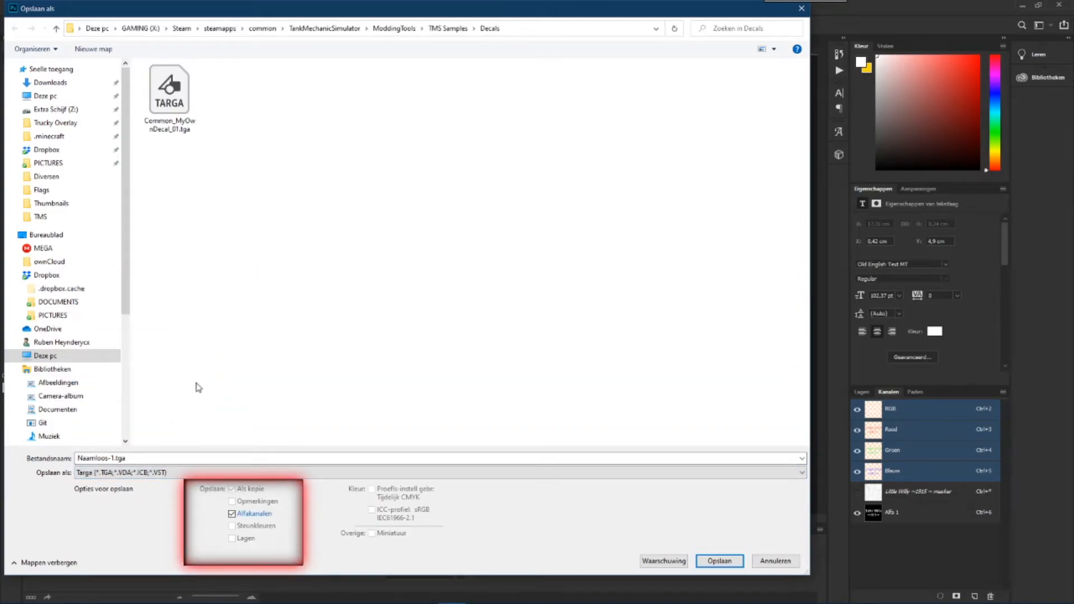
Step: Replace the default file name and save the Targa file at 32 bits/pixel without RLE compression
left_click(110, 458)
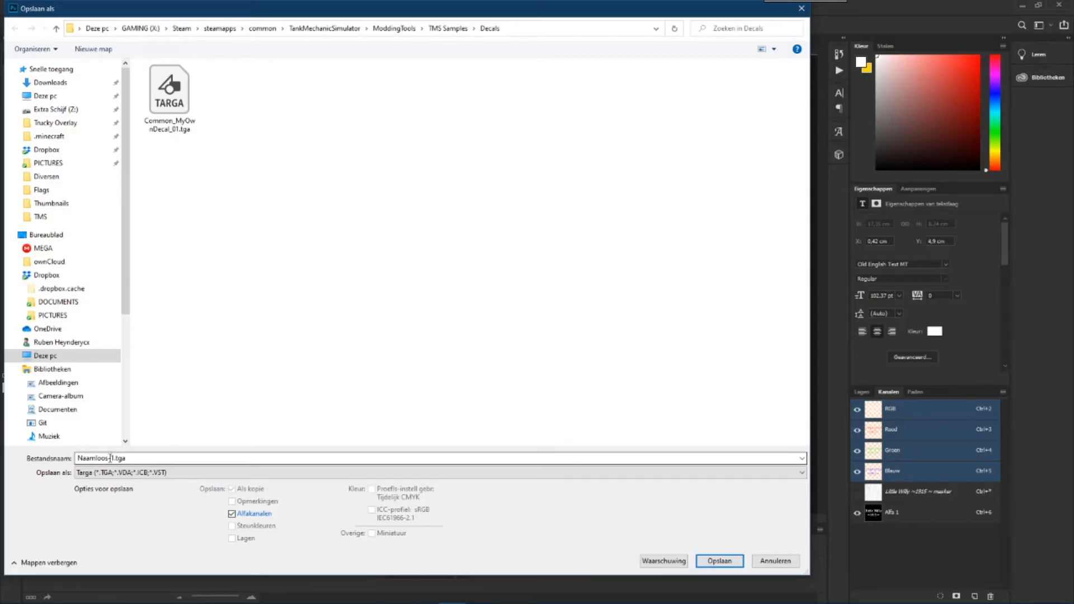
left_click(114, 458)
left_click_drag(114, 458, 62, 453)
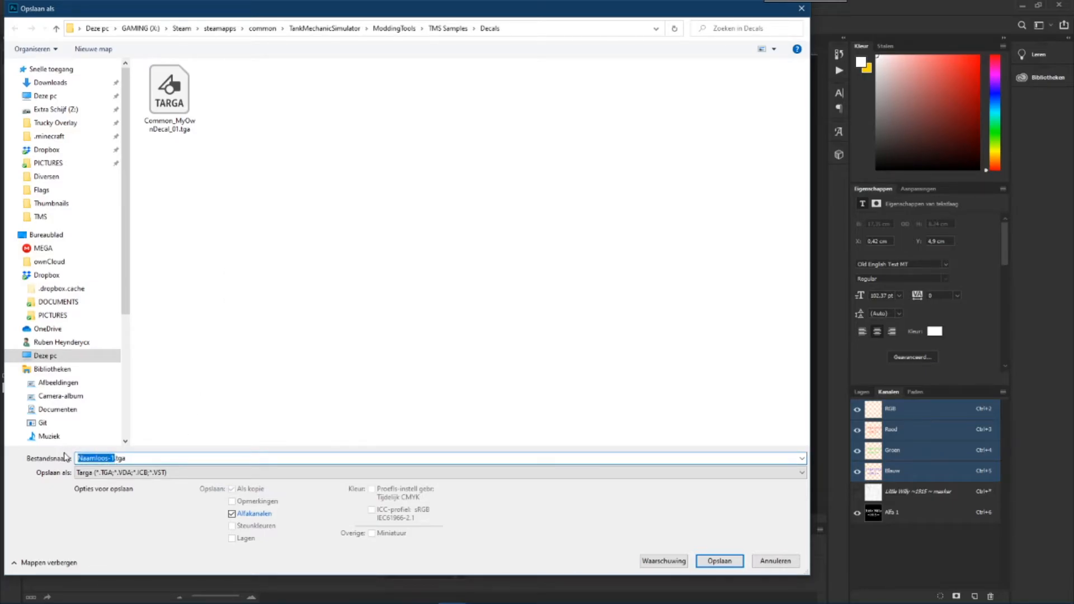
key("Return")
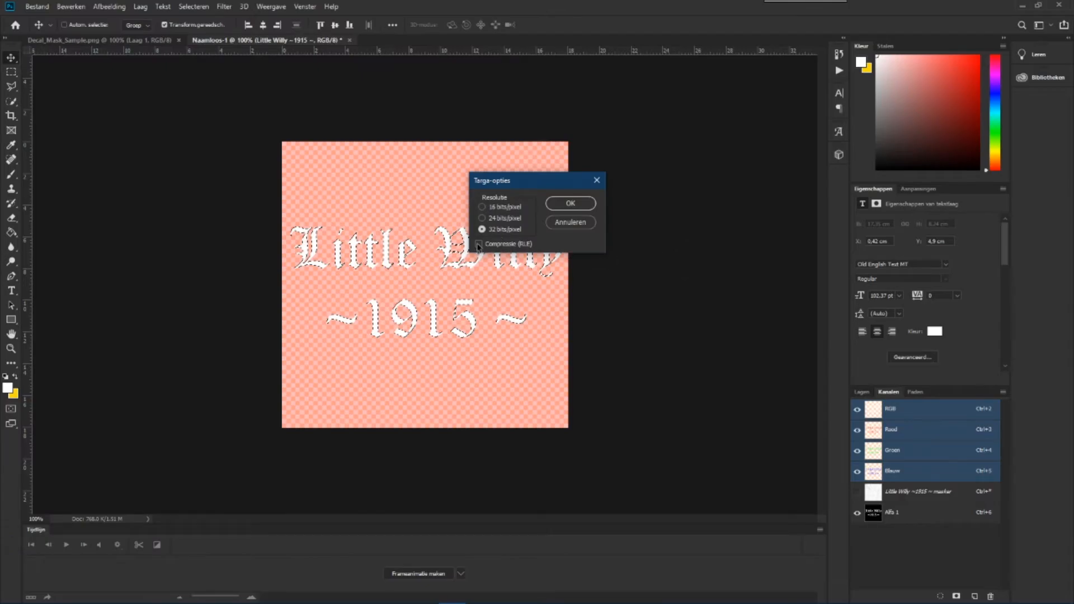
left_click(570, 204)
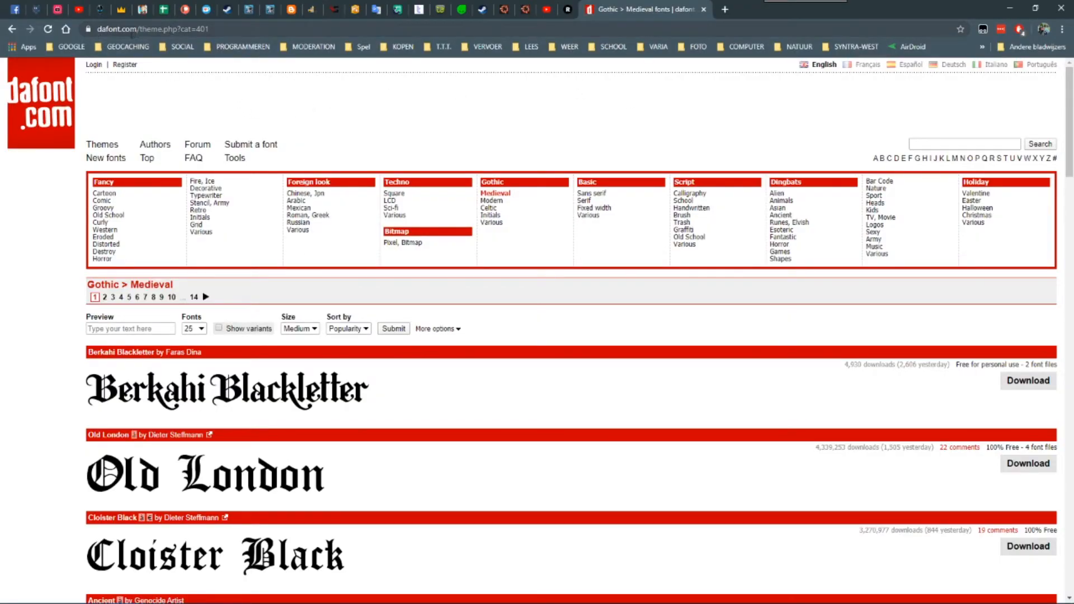
Step: Download the Middle Ages font from dafont.com's Gothic > Medieval category as middle_ages.zip into RH-DESIGN > LETTERTYPES on the LACIE drive
left_click_drag(98, 29, 139, 31)
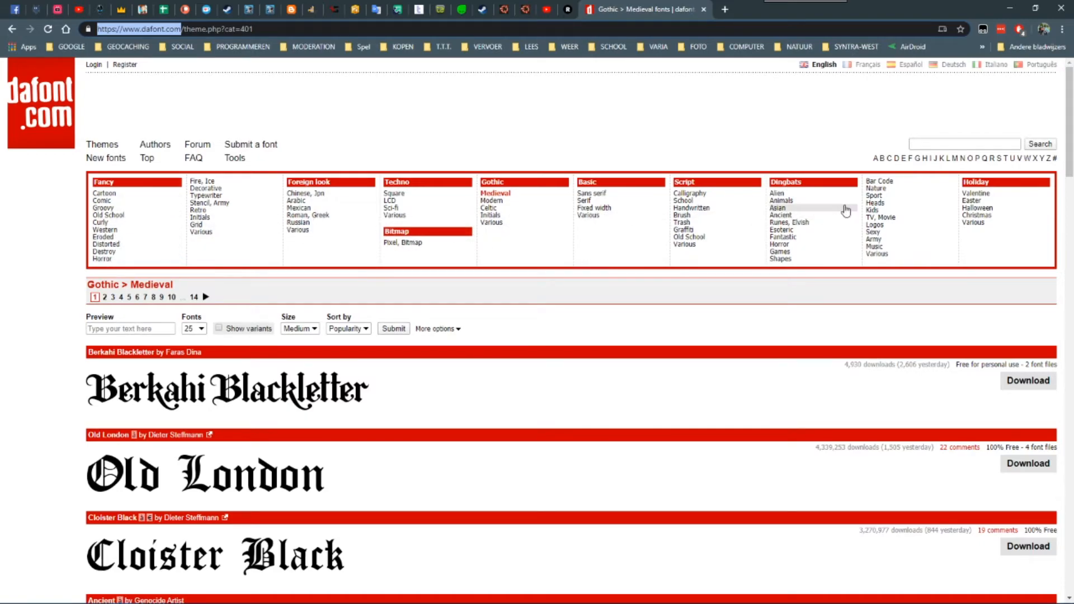
left_click(974, 145)
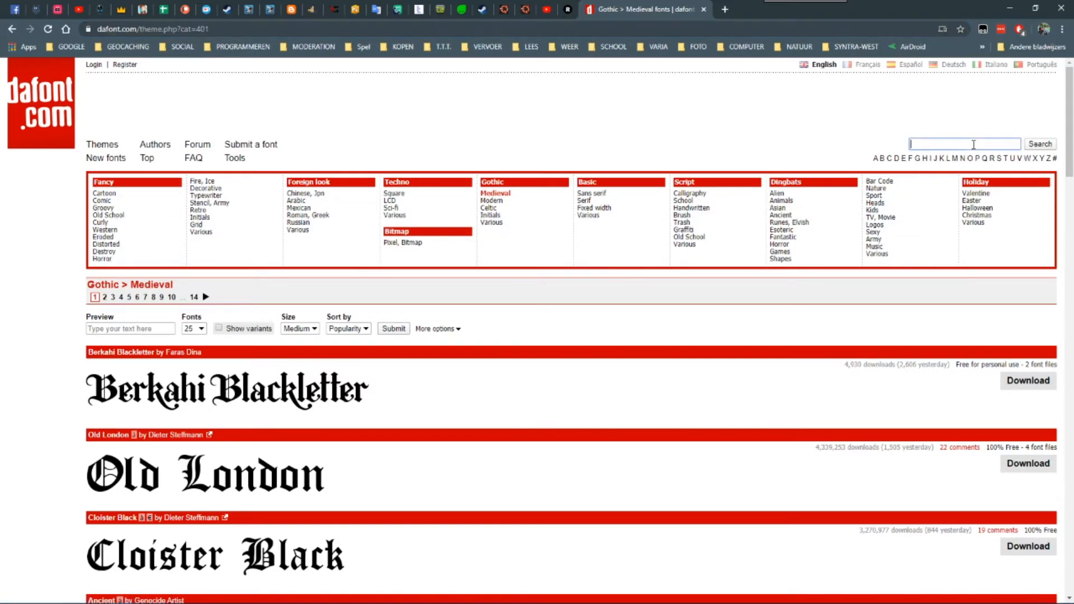
scroll(1026, 233, "down", 15)
left_click(1028, 231)
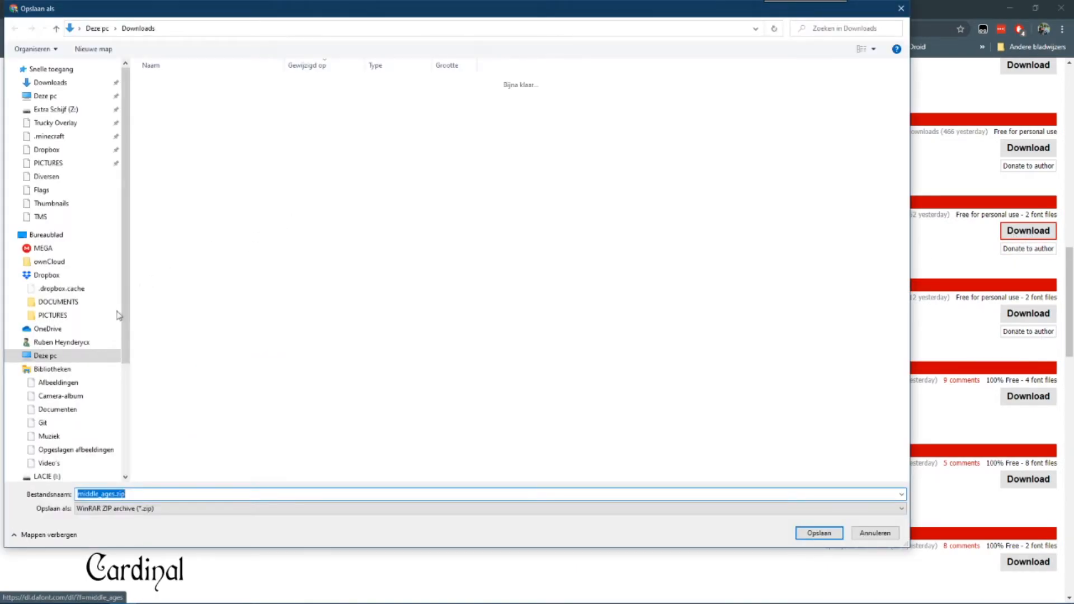
left_click_drag(127, 276, 135, 341)
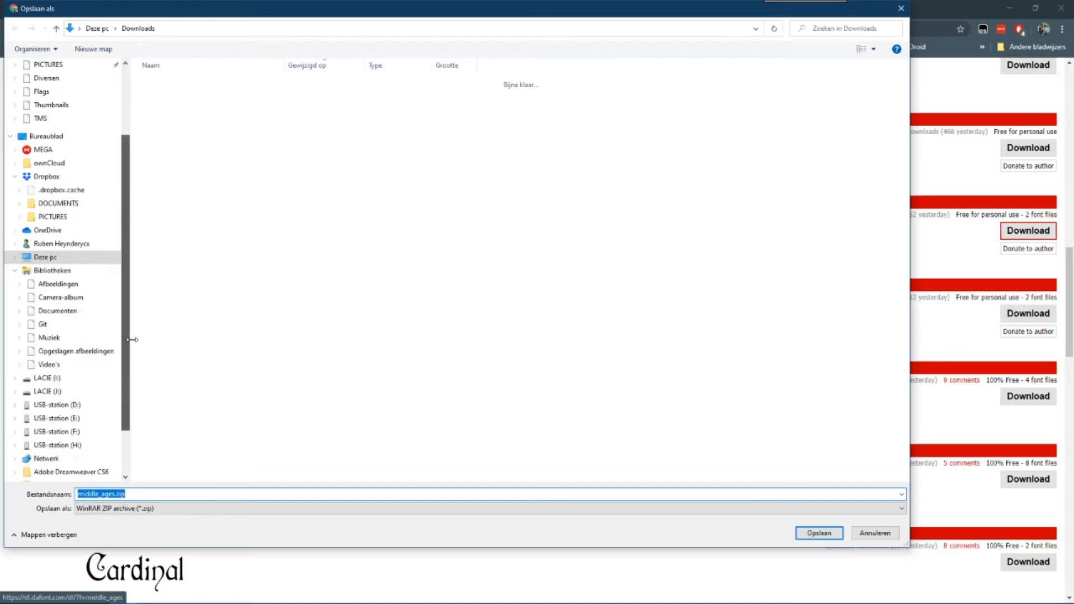
left_click(55, 394)
Step: Show the downloaded archive in its LETTERTYPES folder and open middle_ages.zip in WinRAR
right_click(52, 589)
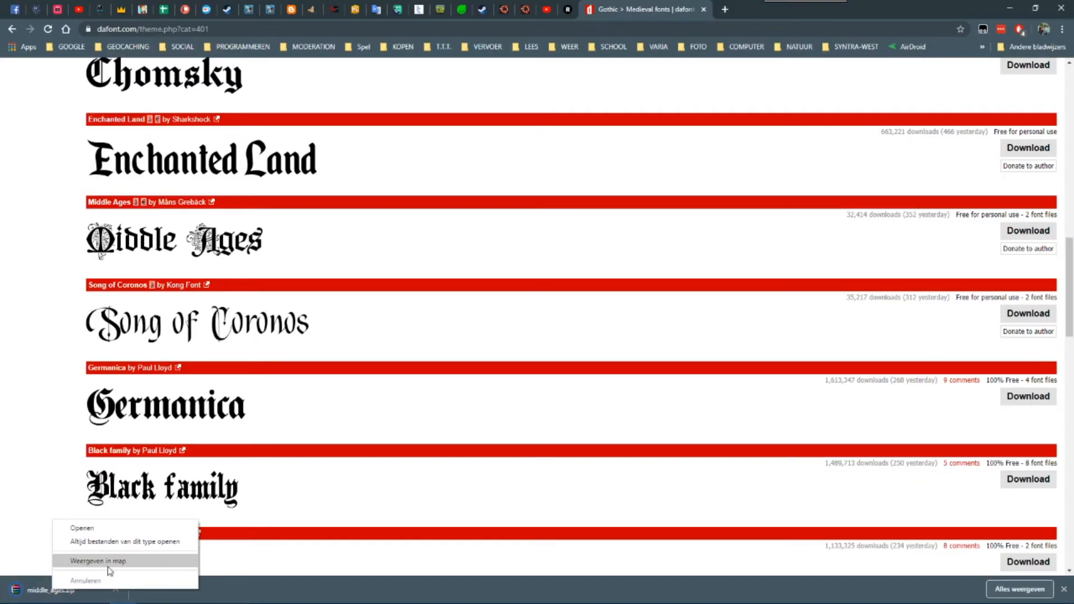
left_click(110, 564)
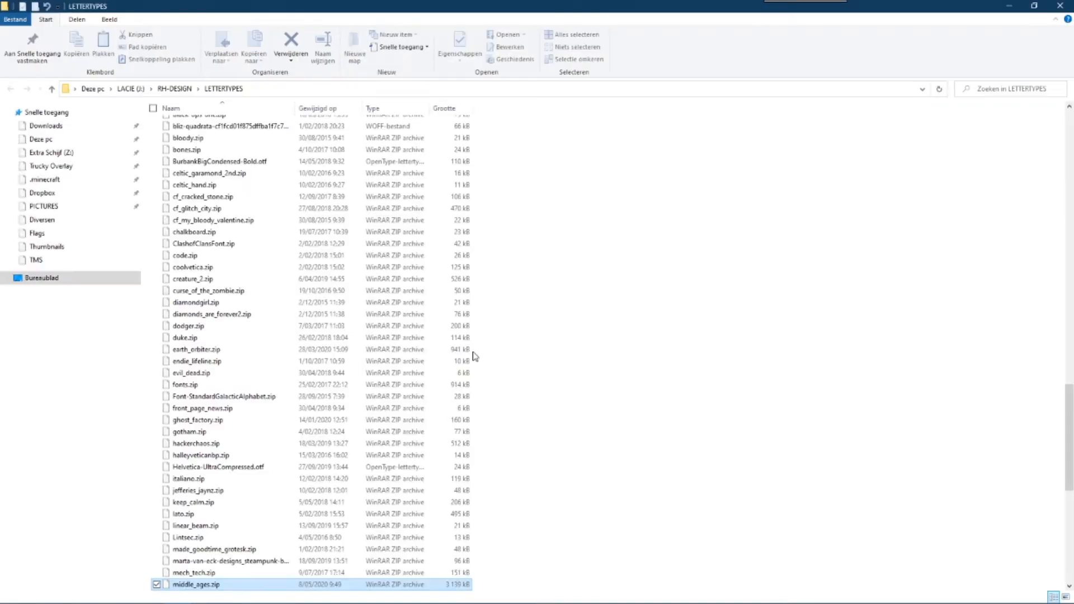
double_click(193, 339)
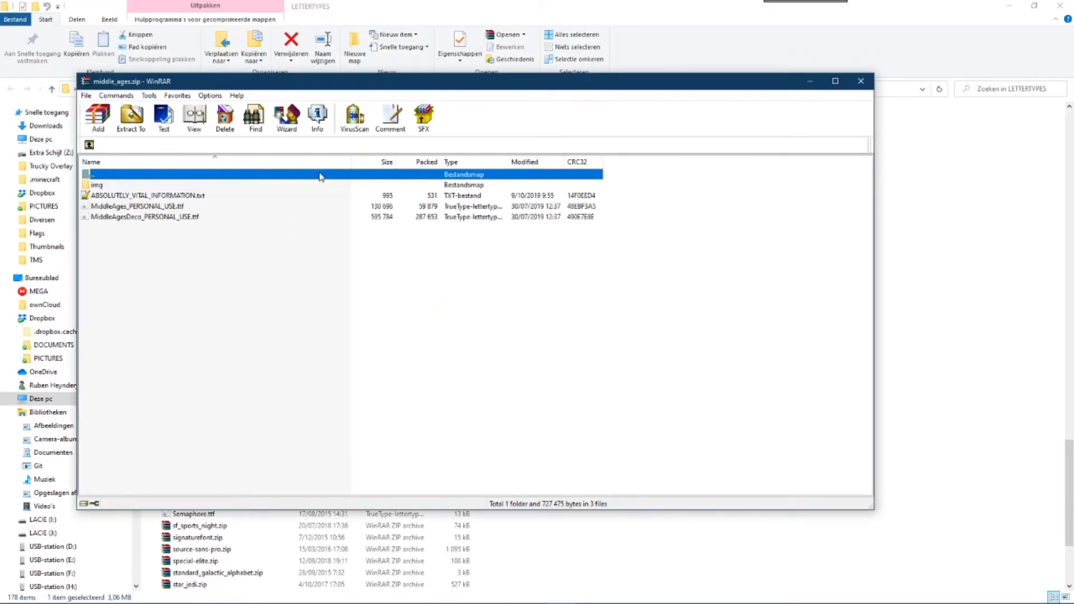
Step: Open MiddleAges_PERSONAL_USE.ttf from the archive, install the font and close its preview
left_click(160, 209)
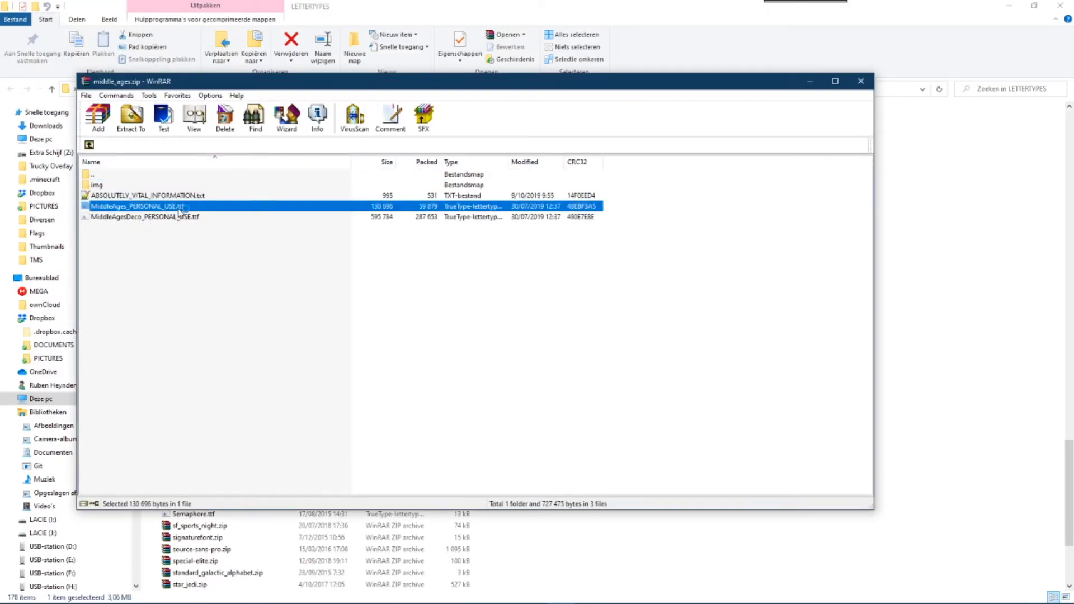
double_click(180, 209)
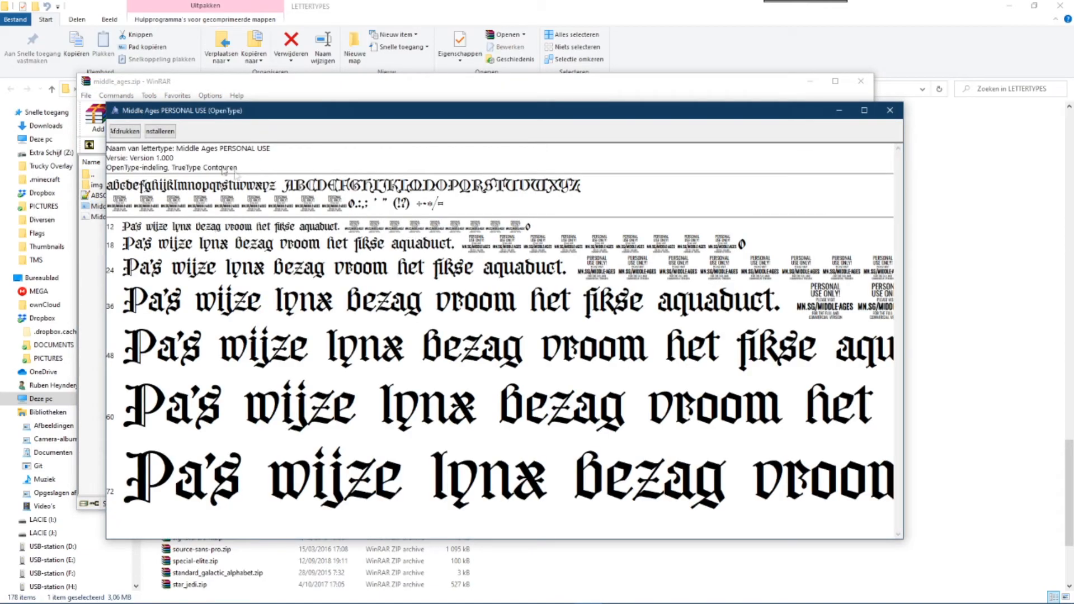
left_click(161, 131)
left_click(890, 110)
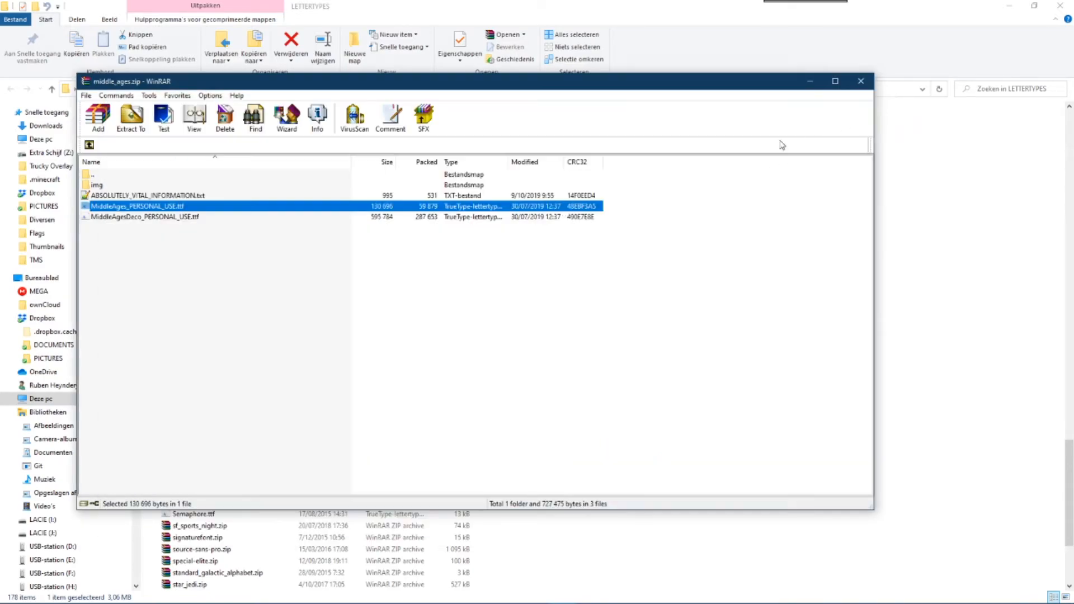
Step: Install the decorative font MiddleAgesDeco_PERSONAL_USE.ttf from the archive, then close its preview and the archive
left_click(162, 218)
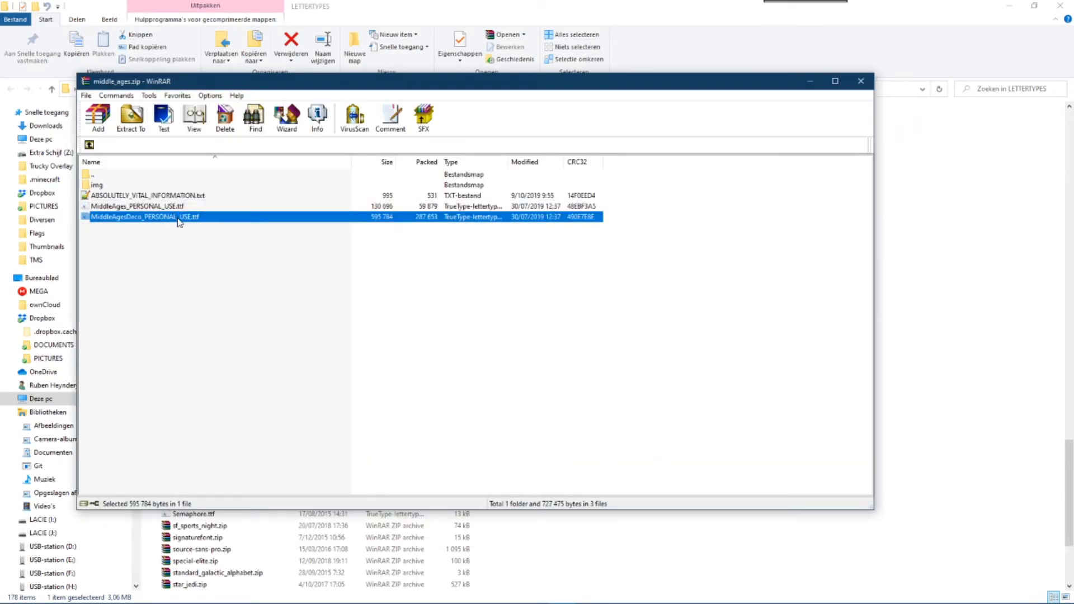
double_click(179, 222)
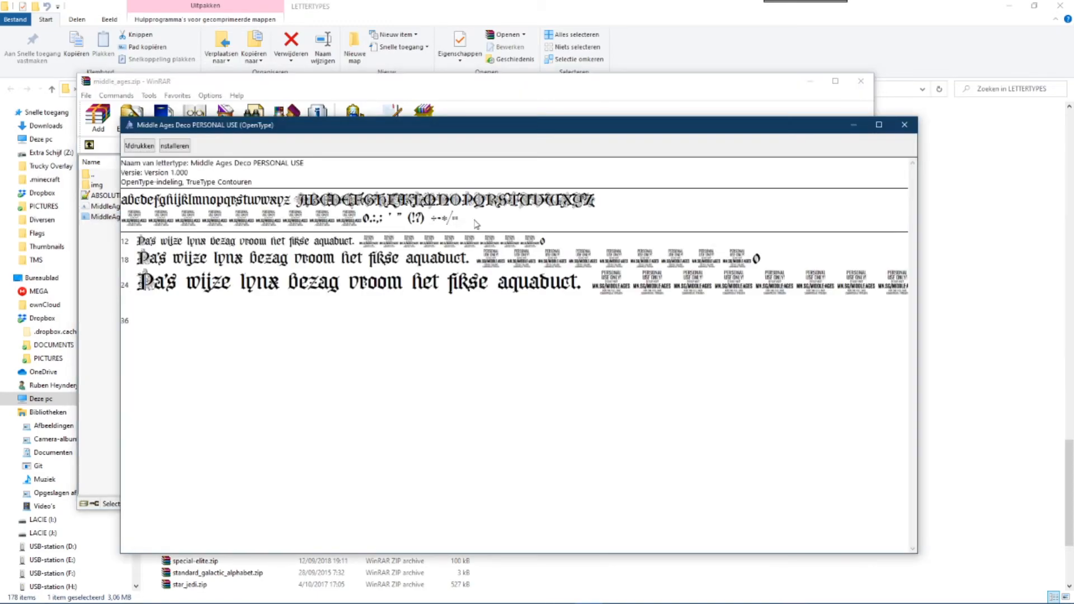
left_click(175, 146)
left_click(905, 124)
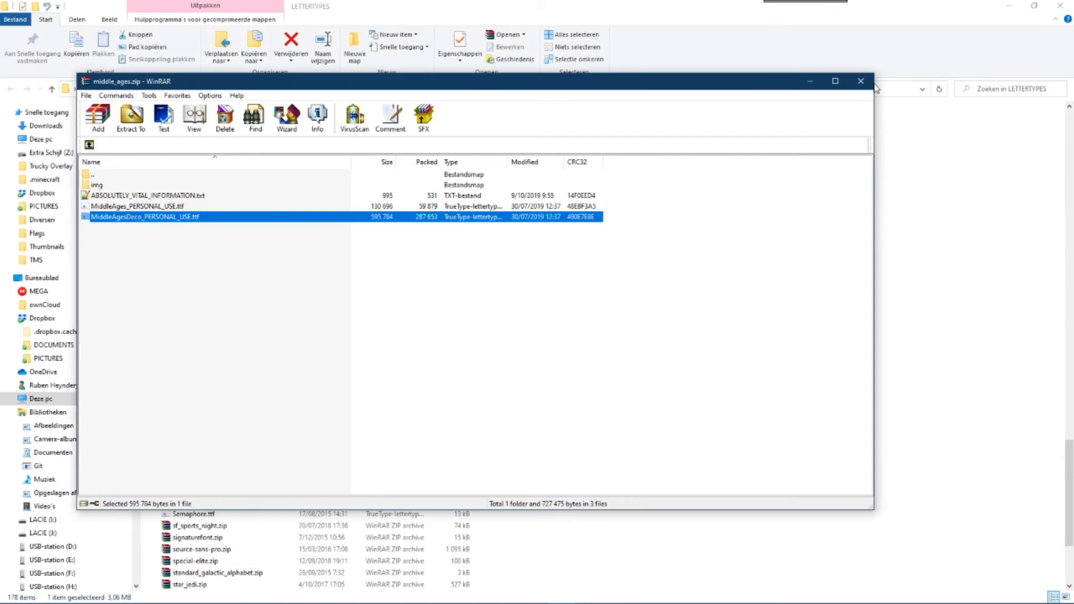
left_click(861, 81)
Step: Switch back to the Little Willy ~1915 ~ document in Photoshop and show its edit history
mouse_move(535, 596)
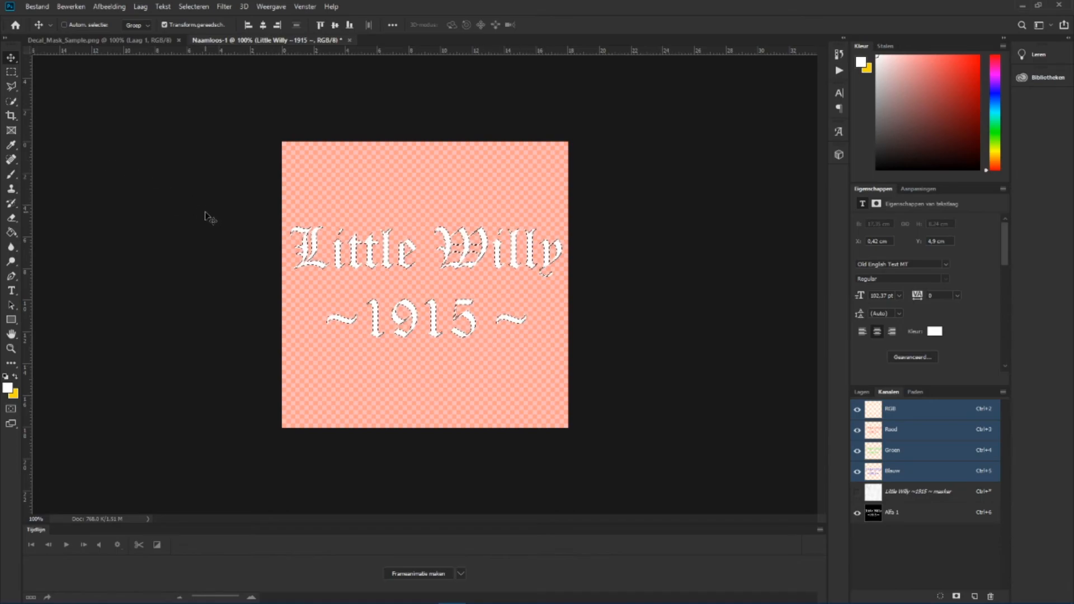
left_click(839, 55)
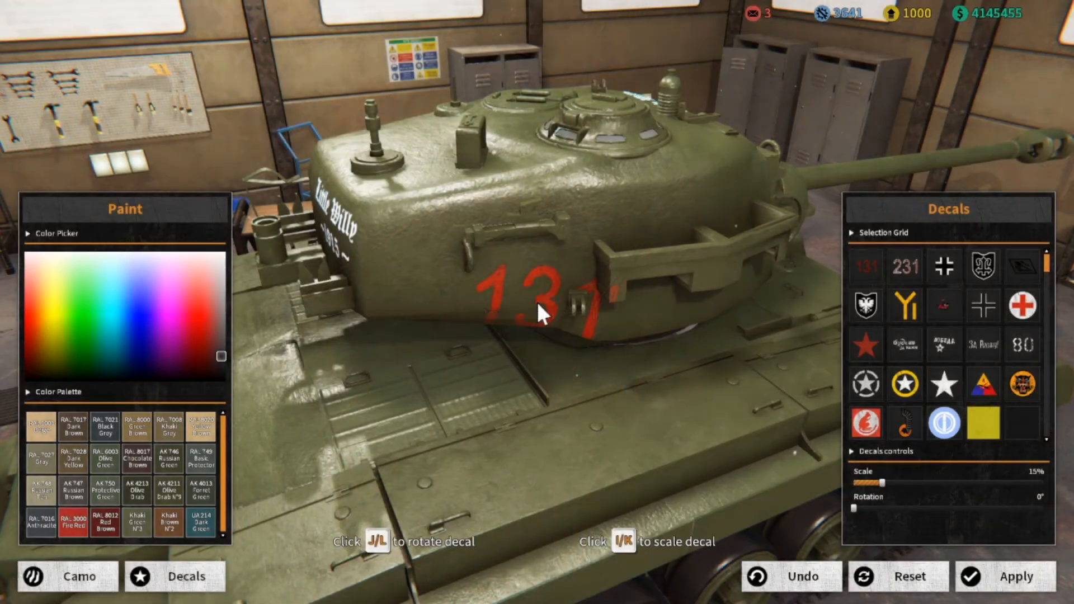
Step: Switch to Tank Mechanic Simulator and place the ornate single-line Little Willy decal on the side of the tank's turret at 15% scale
scroll(1006, 292, "up", 3)
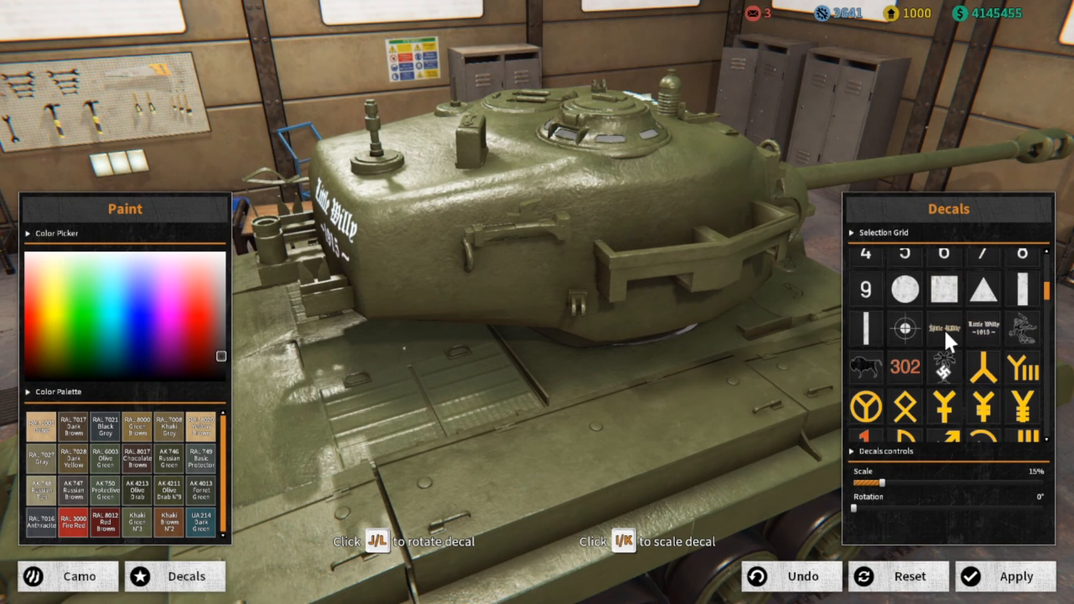
left_click(944, 328)
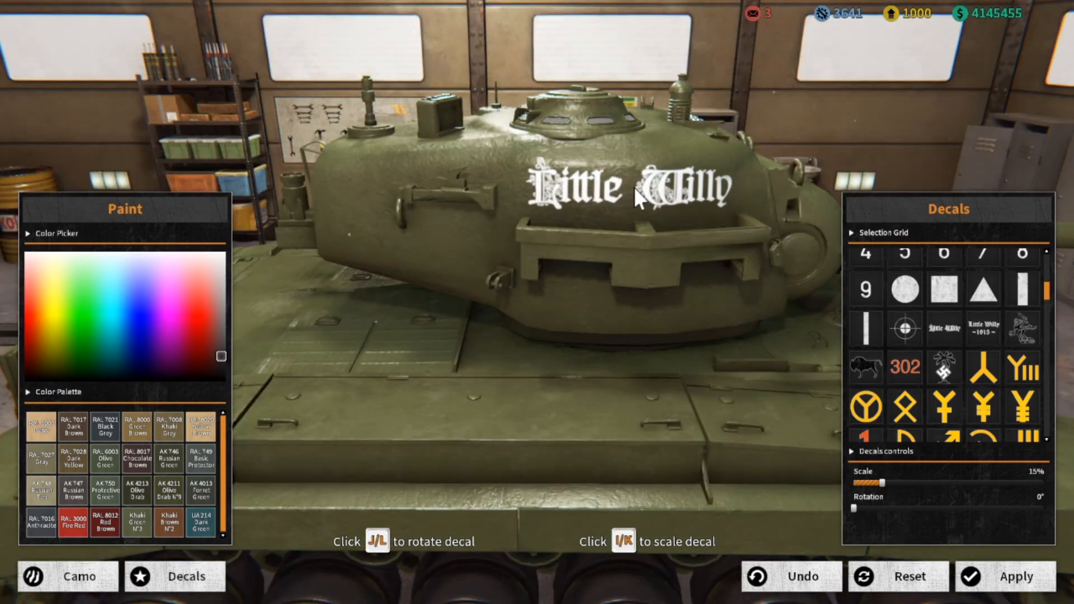
left_click(634, 186)
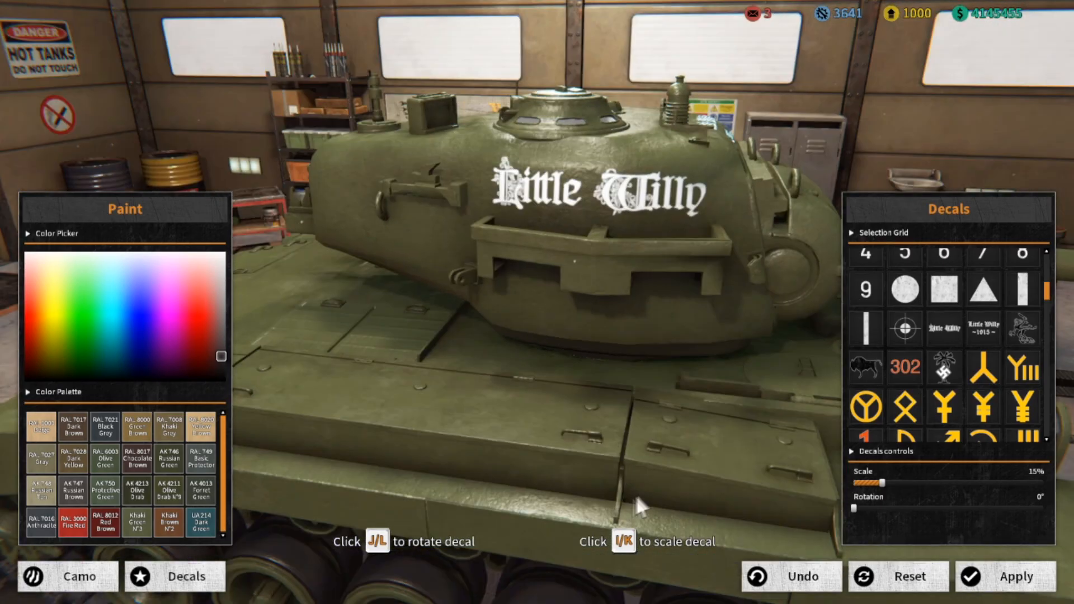